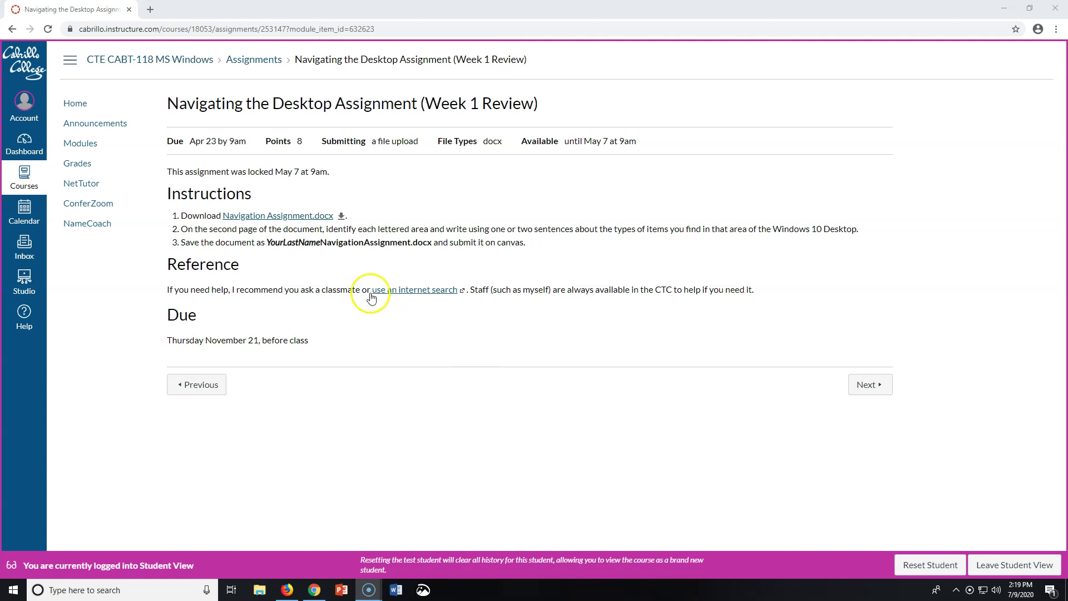
# Download Navigation Assignment.docx from the assignment instructions and open it in Word for editing
pyautogui.moveTo(165, 139); pyautogui.dragTo(669, 135)
pyautogui.click(669, 135)
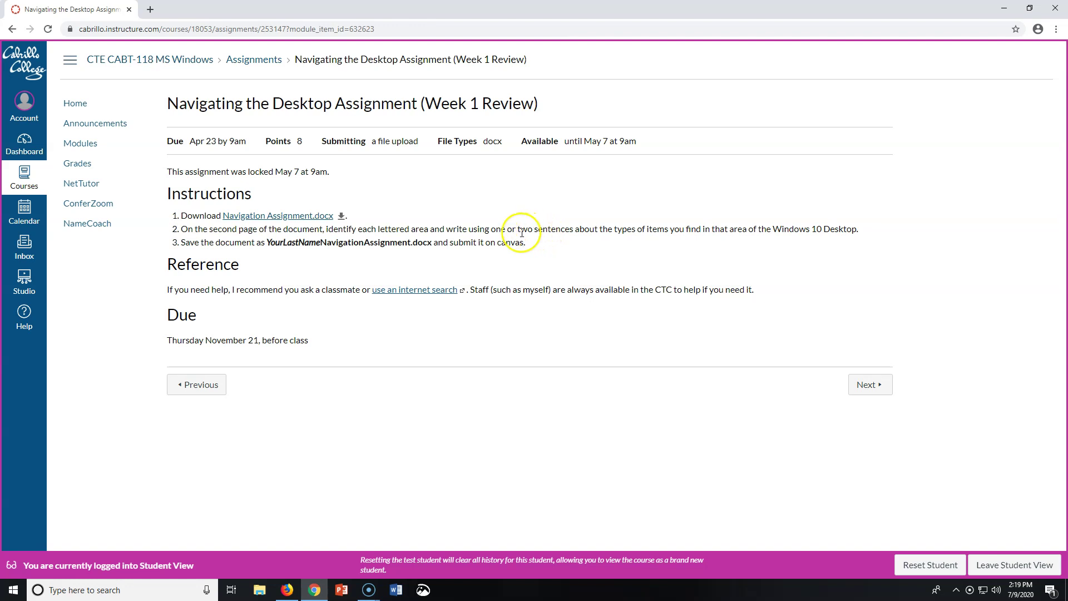
pyautogui.click(237, 218)
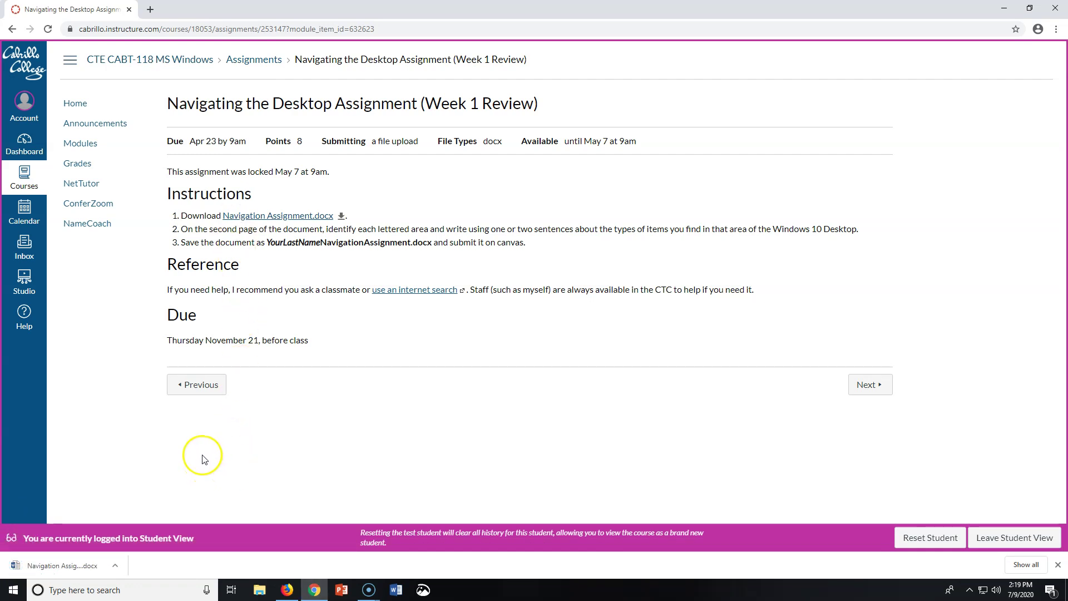
pyautogui.click(88, 567)
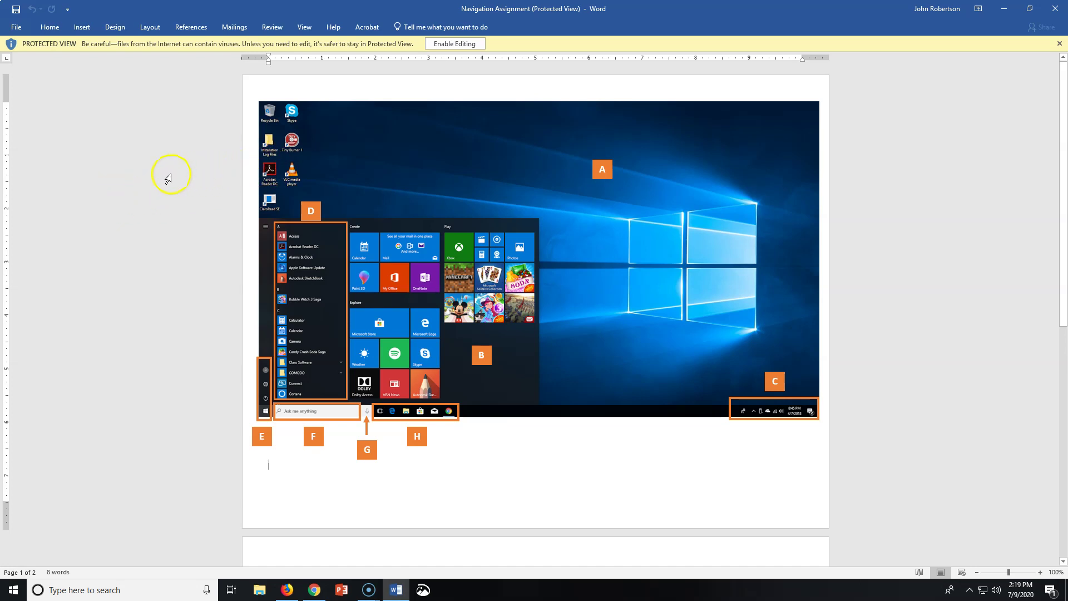
pyautogui.click(456, 43)
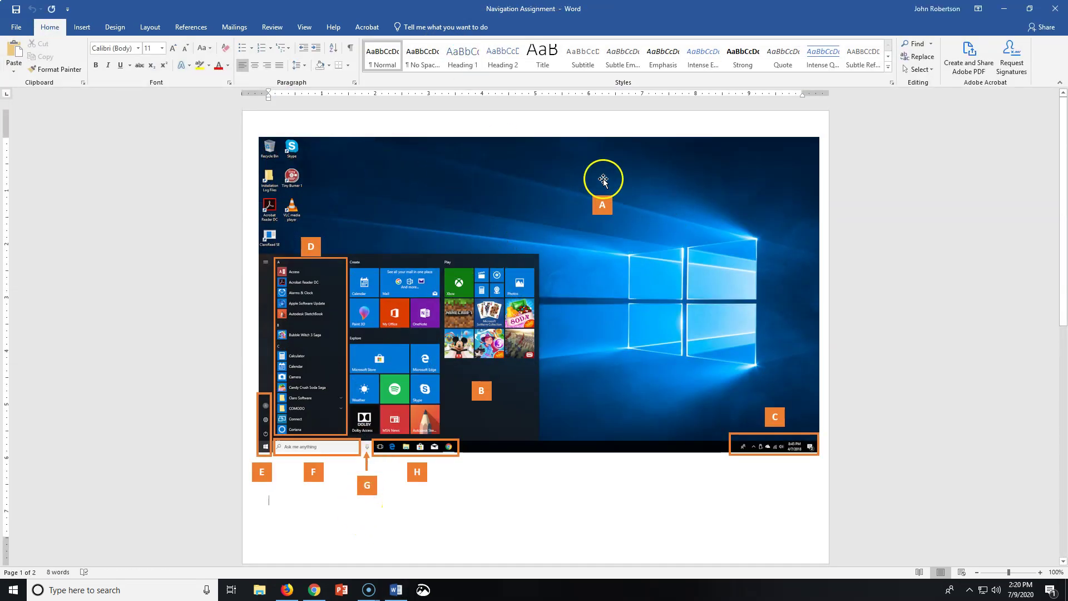
# Recheck the assignment instructions in Chrome, and start an answer line below the lettered image in Word with "A: Desktop –"
pyautogui.click(280, 495)
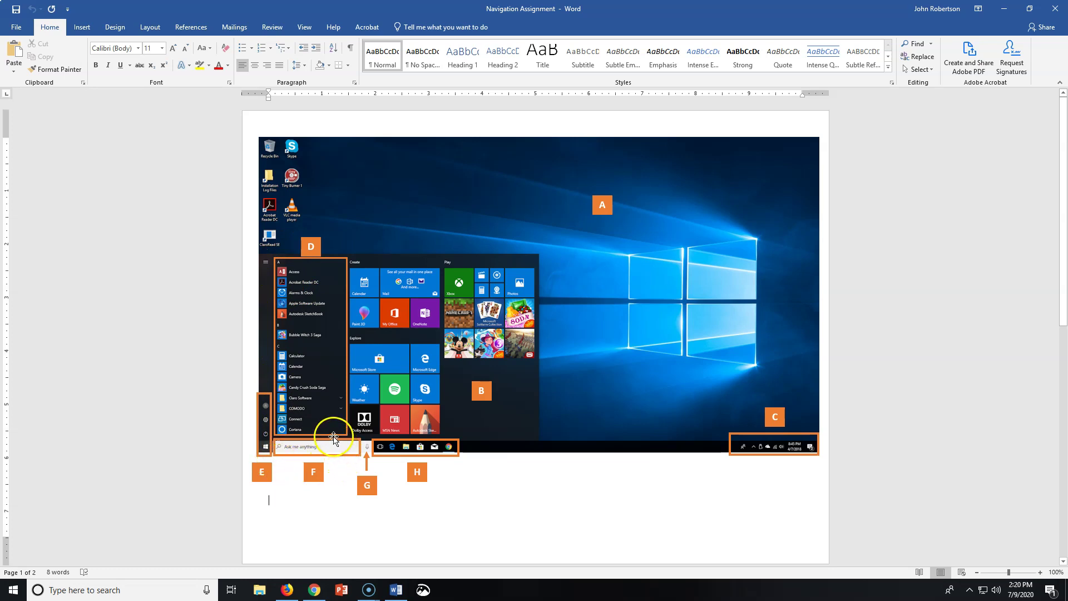
pyautogui.scroll(-2, 340, 440)
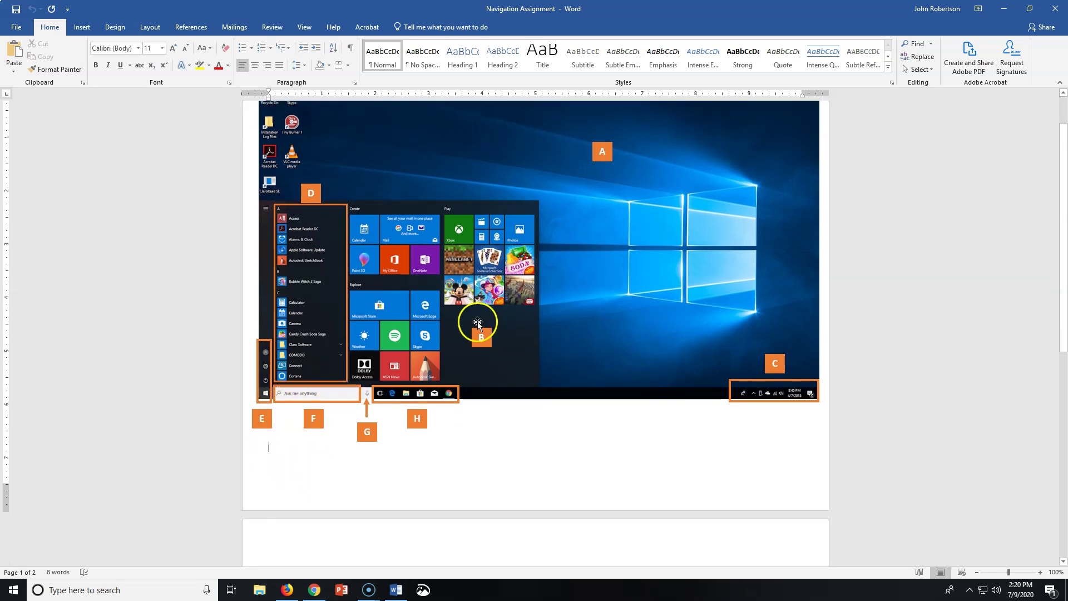
pyautogui.click(323, 594)
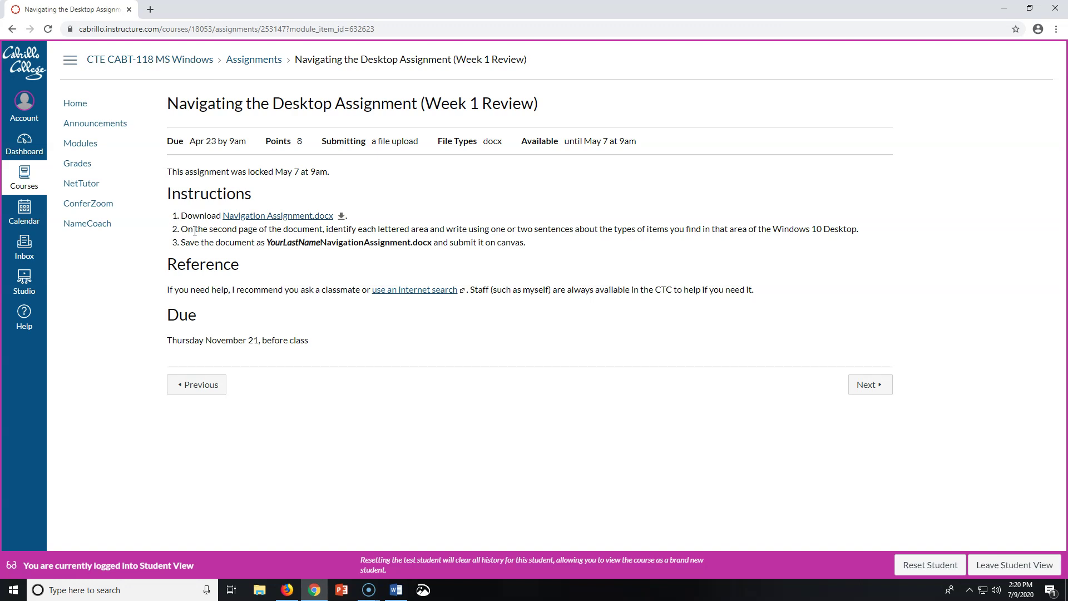
pyautogui.moveTo(395, 593)
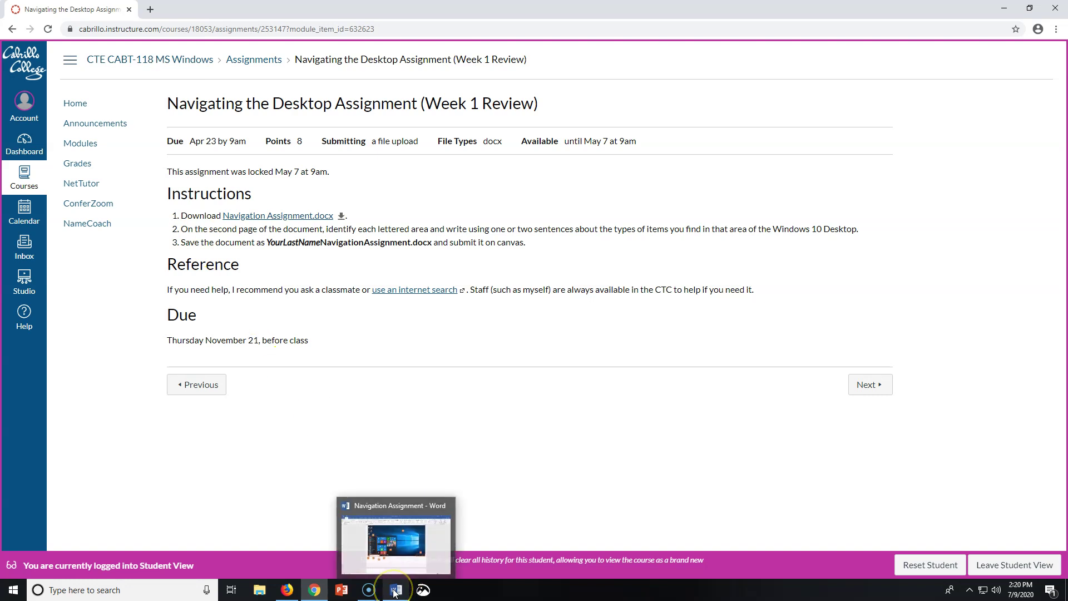
pyautogui.click(391, 592)
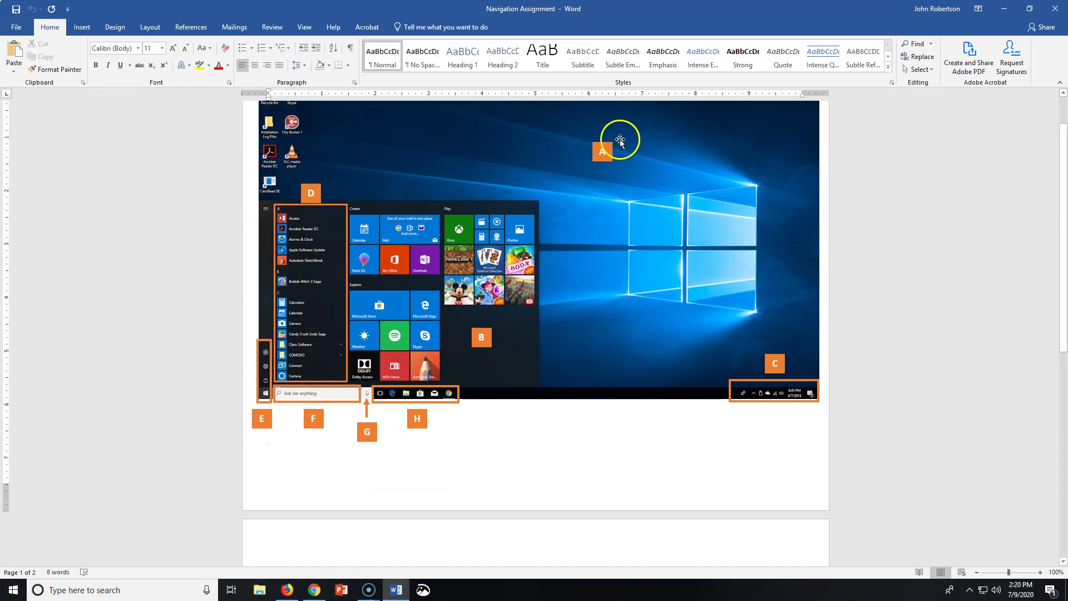
pyautogui.write('A:')
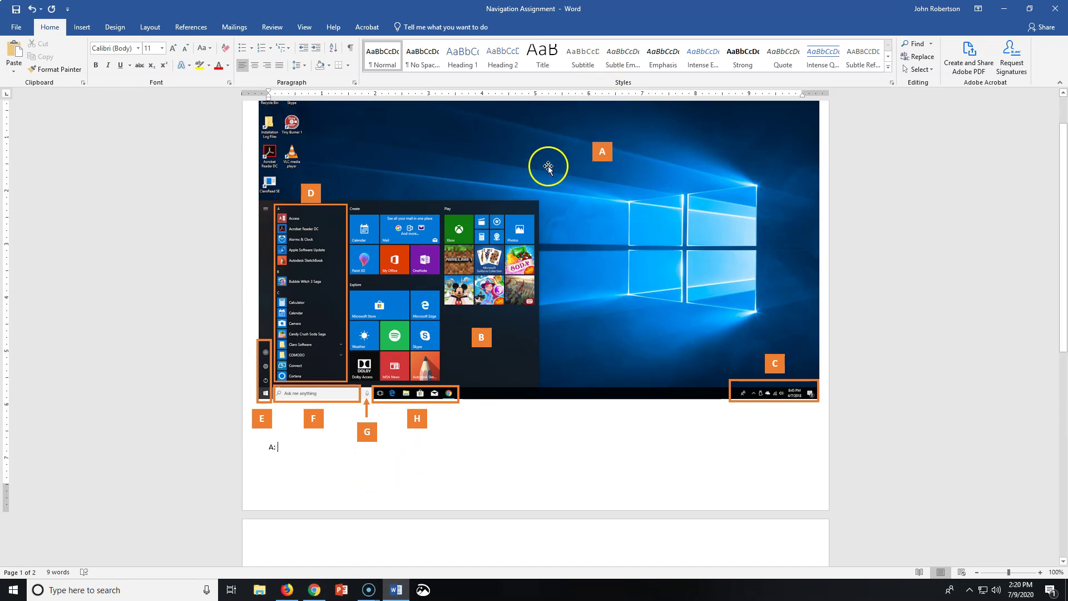
pyautogui.click(603, 151)
pyautogui.click(373, 471)
pyautogui.write('Desktop a')
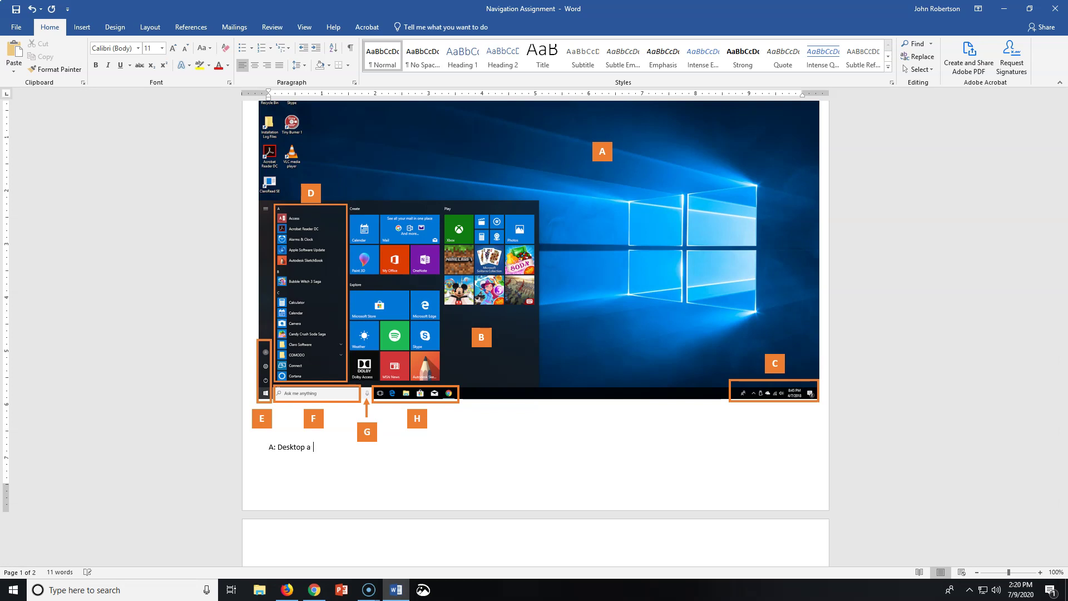
pyautogui.write('rea 0')
pyautogui.scroll(2, 286, 186)
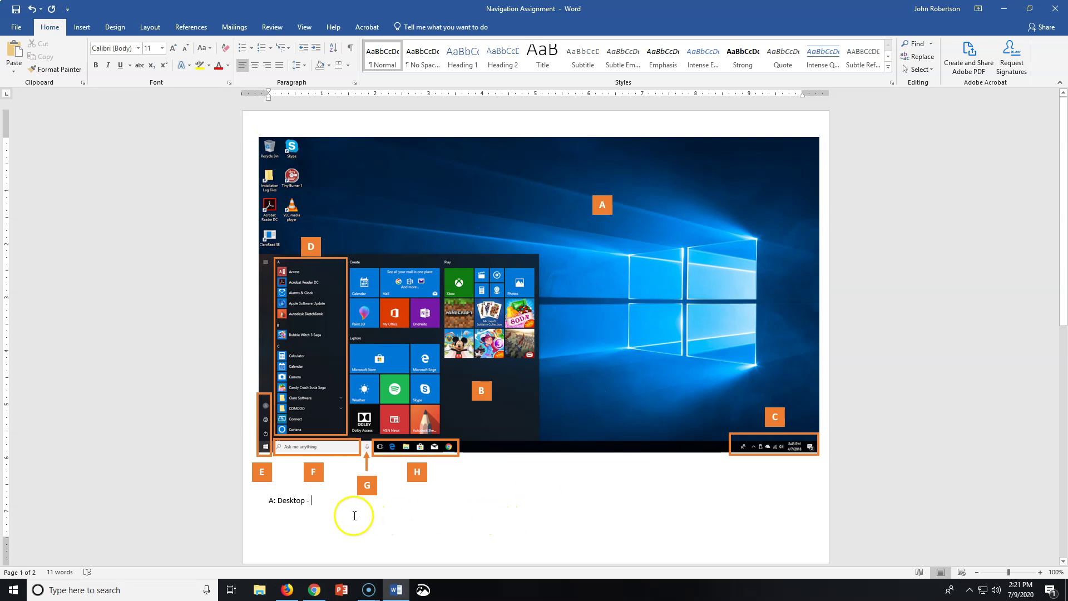
# Continue the area A answer with "The desktop contains links, files, and other items that I have"
pyautogui.write('The de')
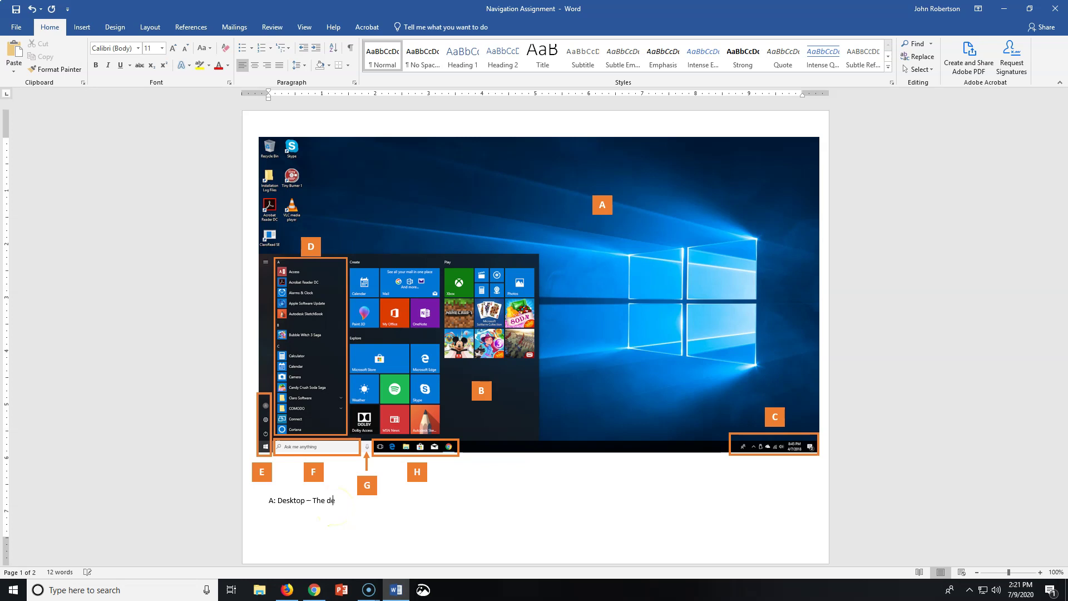
pyautogui.write('sktop ctonta')
pyautogui.press('BackSpace')
pyautogui.press('BackSpace')
pyautogui.press('BackSpace')
pyautogui.press('BackSpace')
pyautogui.press('BackSpace')
pyautogui.write('ontains links, files, and other items that I have ')
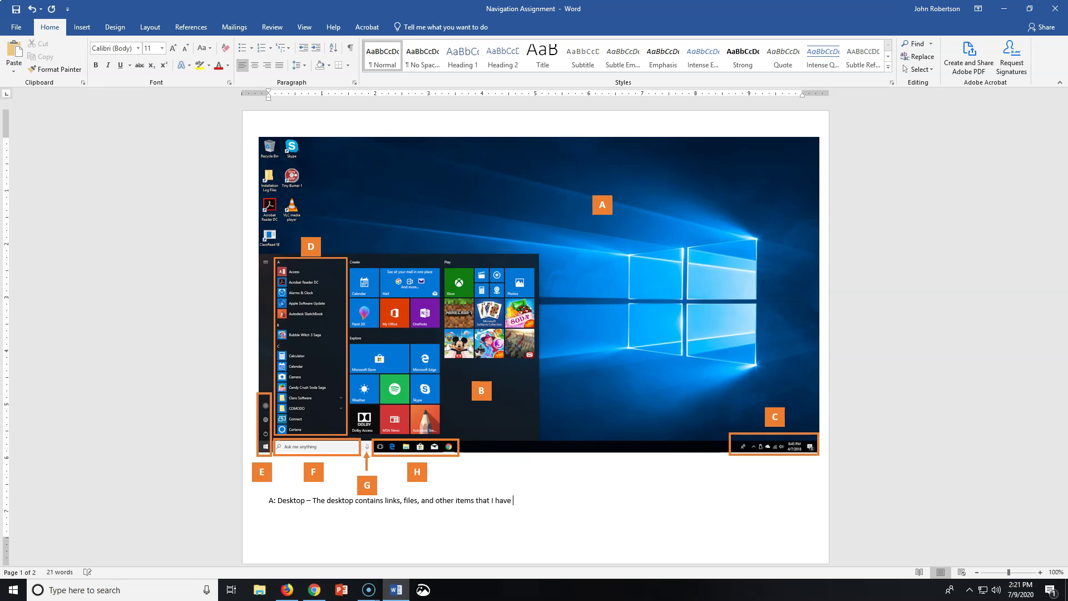
# Finish the area A answer with "saved to my Windows desktop. I used this area last week to save my Canvas profile picture."
pyautogui.write('saved to my Windows desktop. I used this area last week to save')
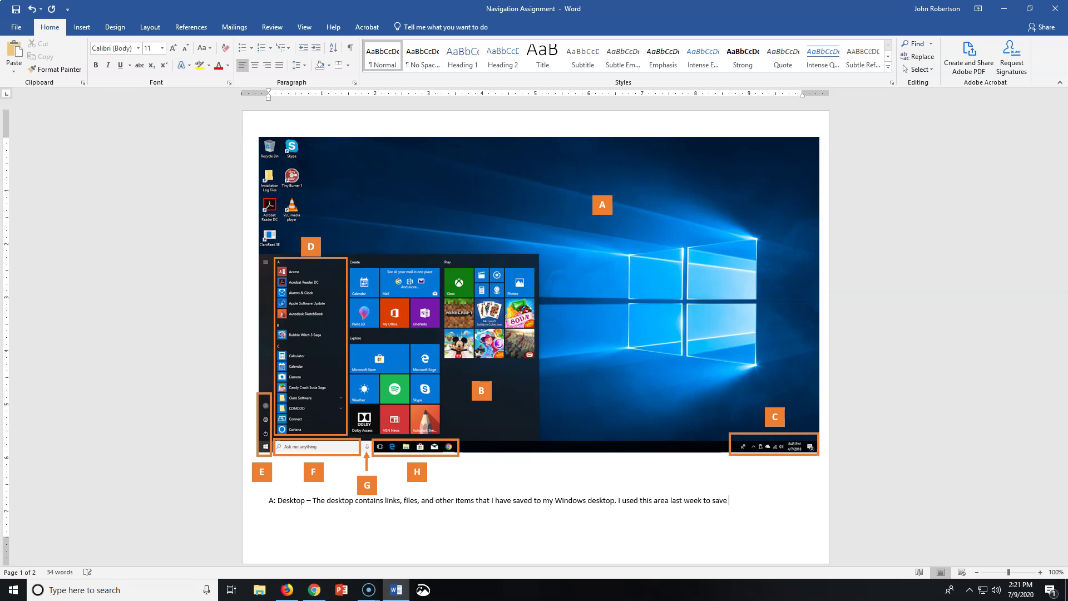
pyautogui.write(' my Canvas profile picture.')
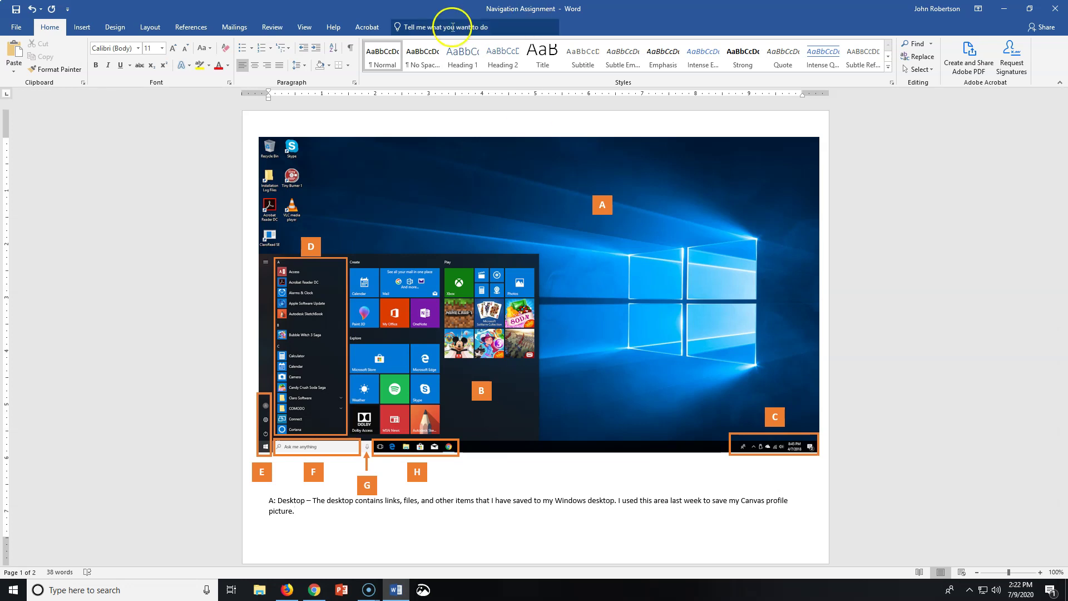
# Start saving a copy of the document with the Desktop as its destination folder
pyautogui.click(16, 29)
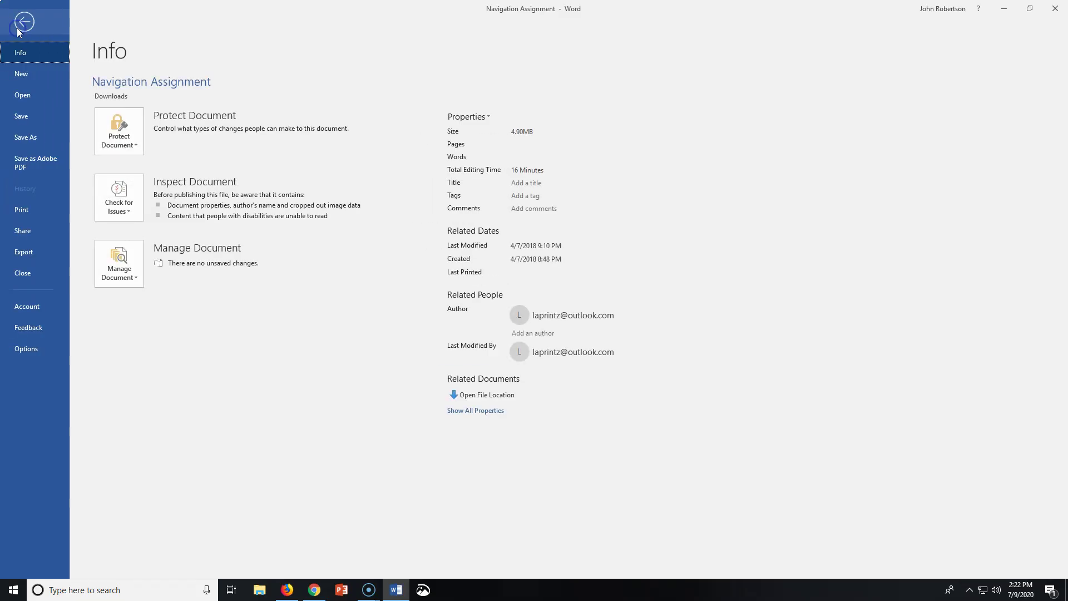
pyautogui.click(20, 139)
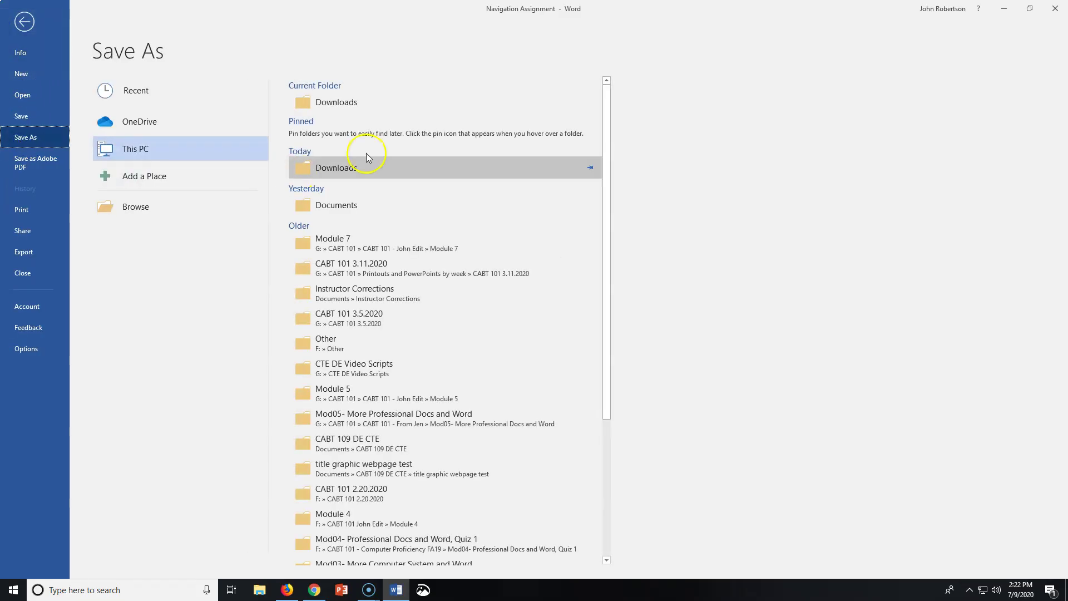
pyautogui.click(158, 219)
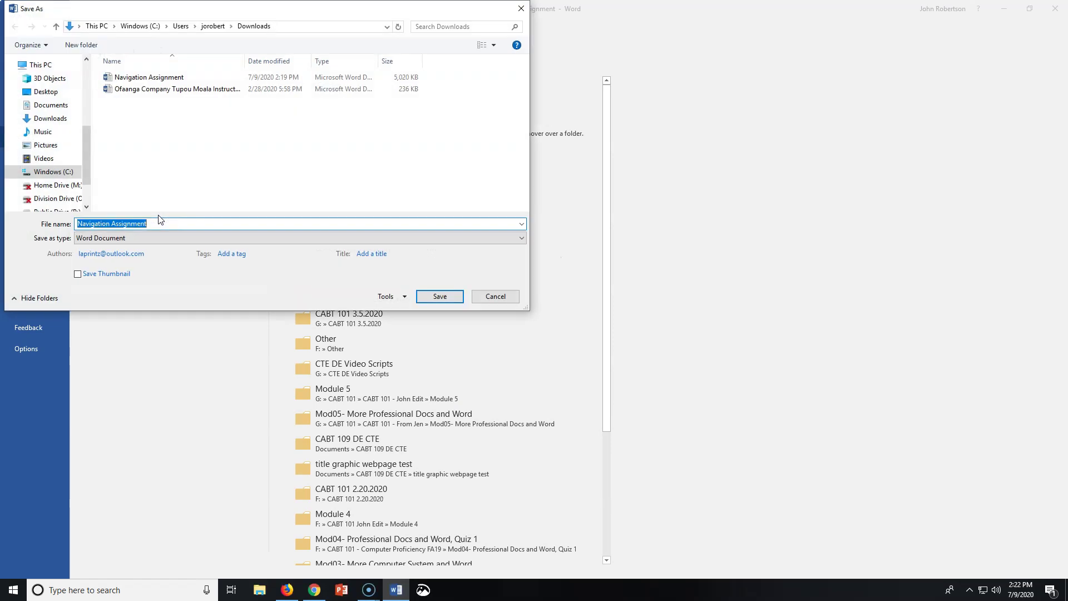
pyautogui.click(59, 95)
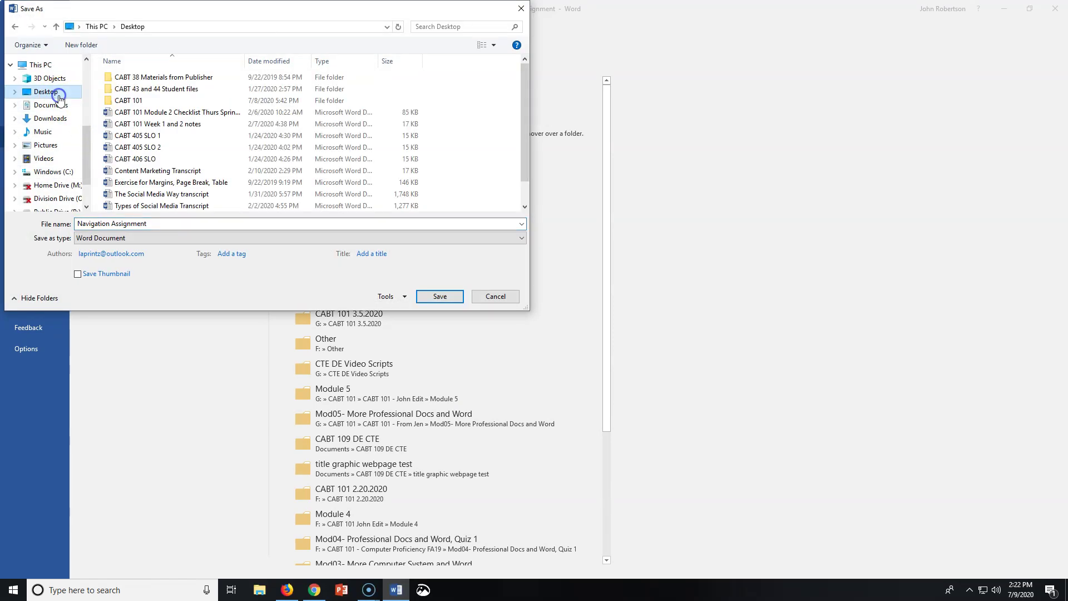
pyautogui.click(187, 225)
pyautogui.click(173, 224)
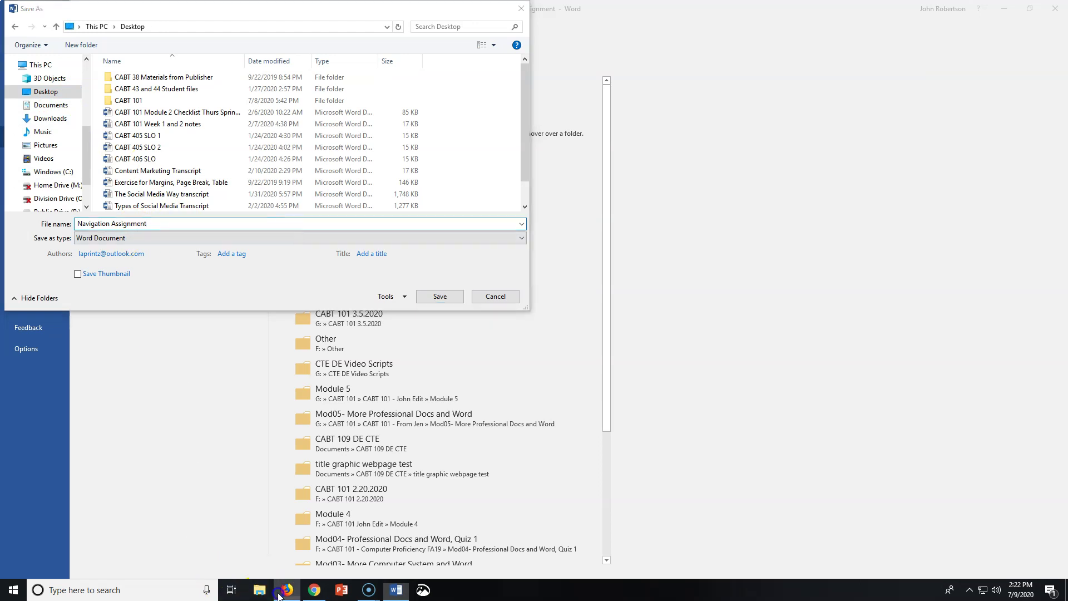
# Check the required file name in Chrome, and save the Word document under the student's last name followed by NavigationAssignment
pyautogui.click(313, 591)
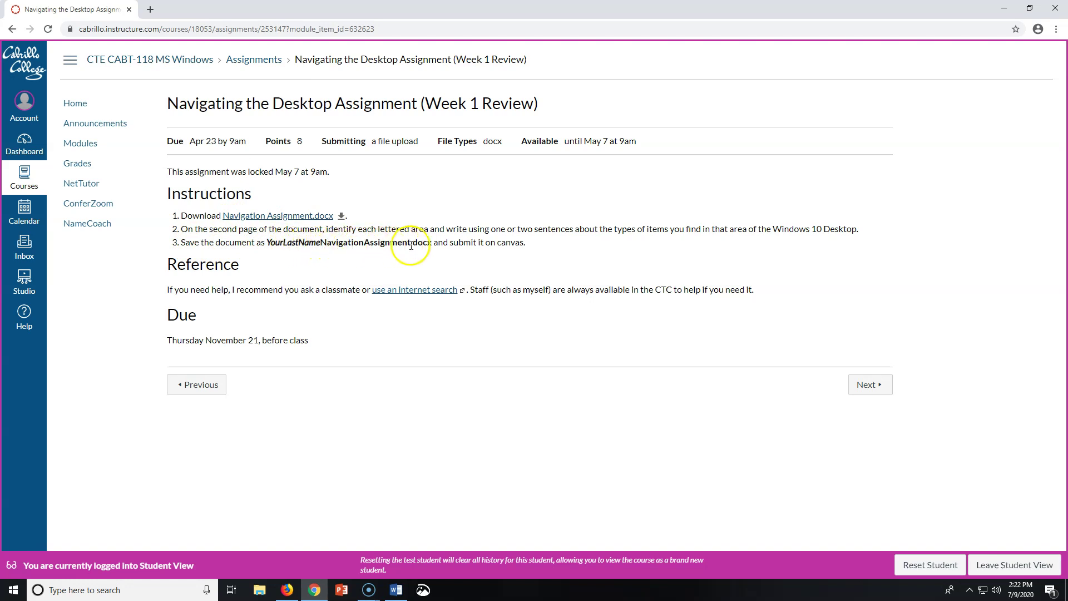
pyautogui.click(396, 590)
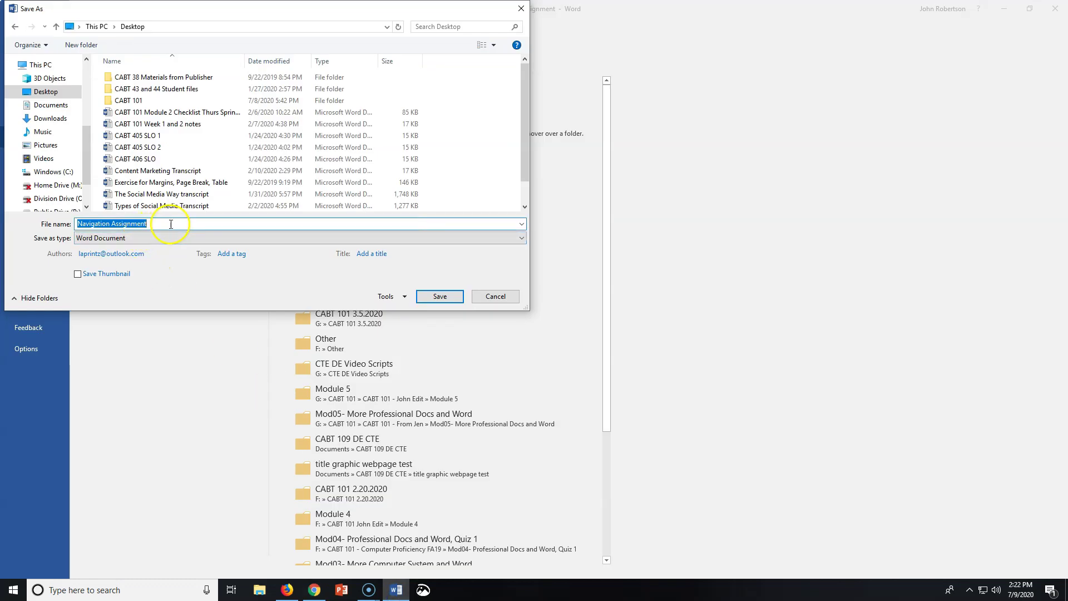
pyautogui.write('RobertsonNa')
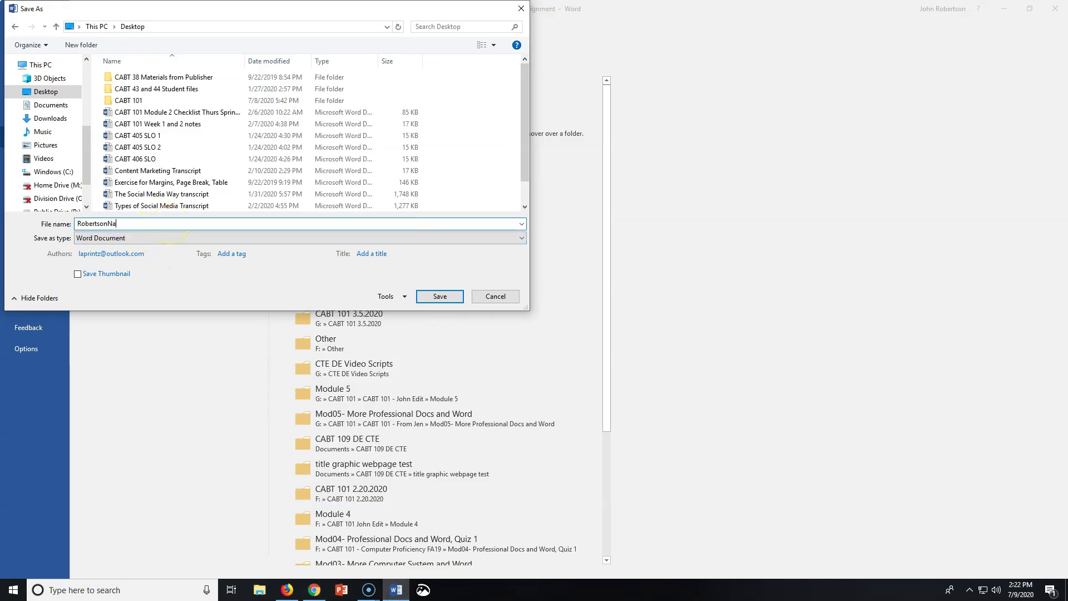
pyautogui.write('vigationAssignment')
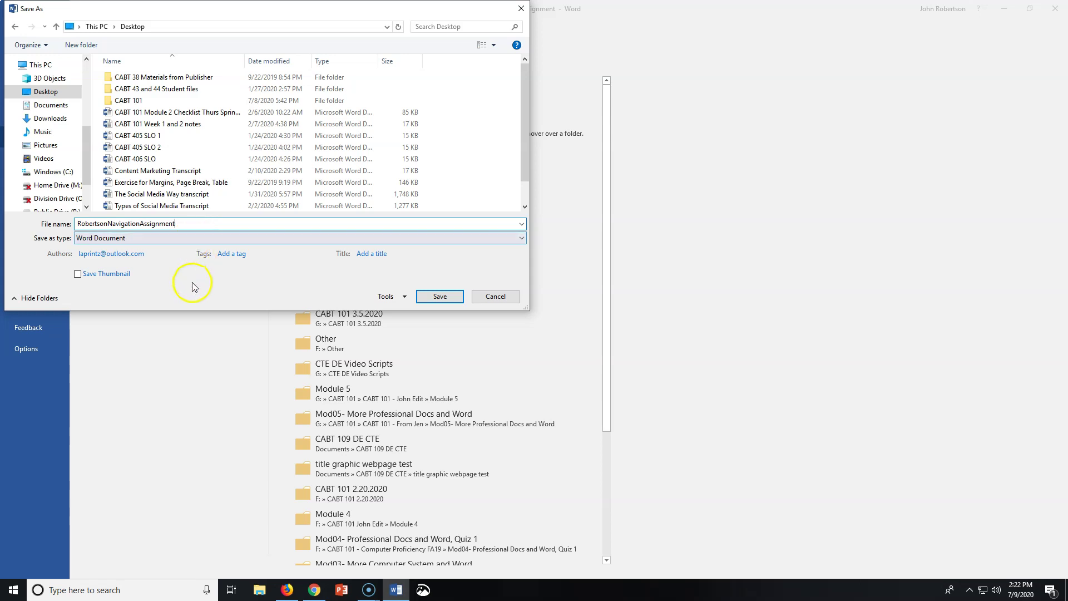
pyautogui.click(444, 299)
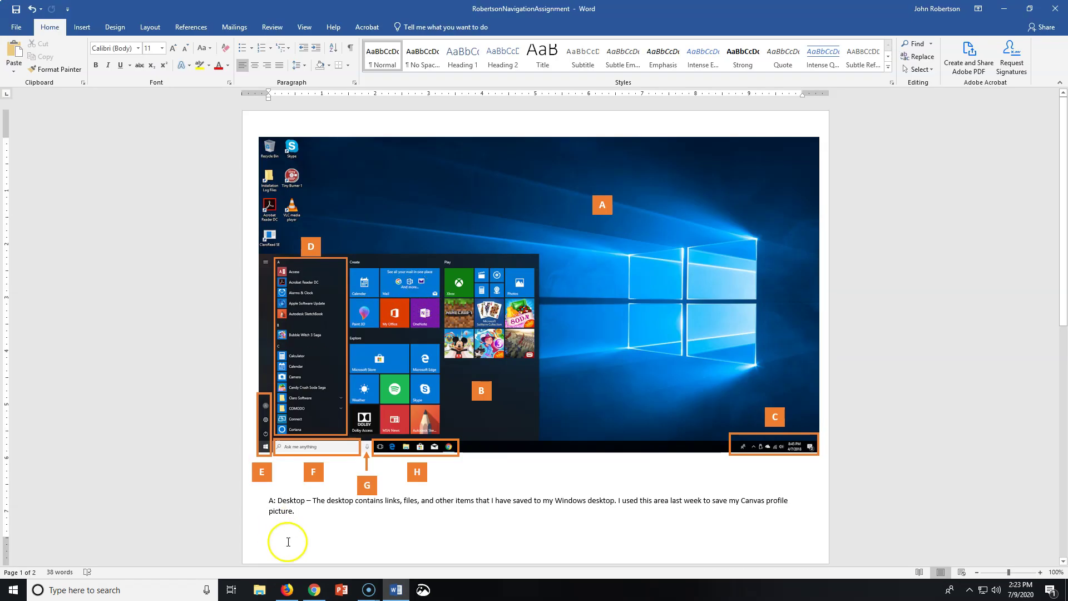
# Switch to the assignment page in Chrome, review its lock notice, and start a file upload submission
pyautogui.click(314, 589)
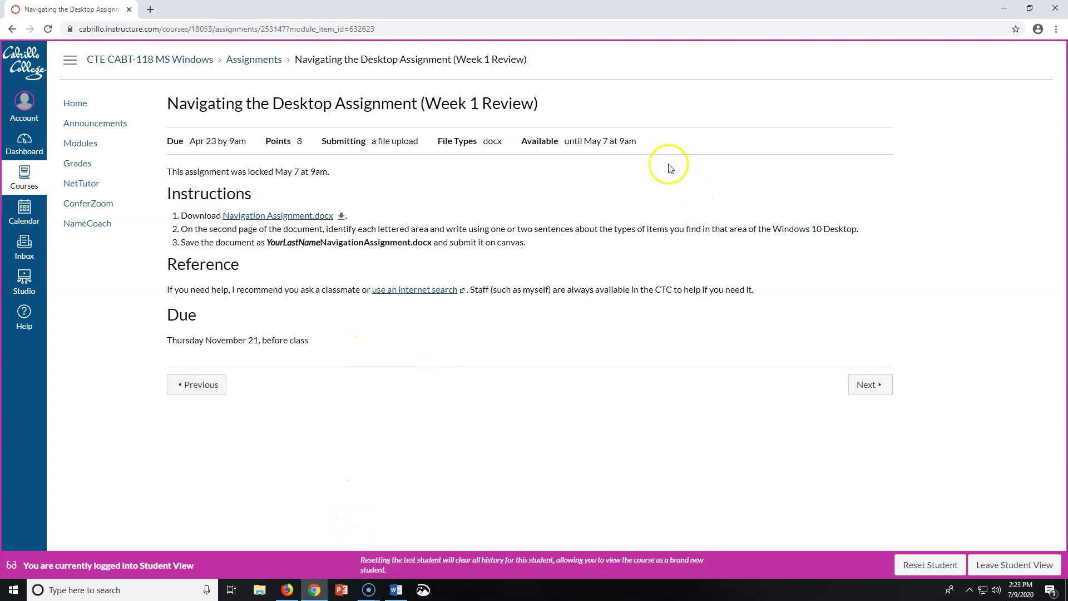
pyautogui.moveTo(231, 172); pyautogui.dragTo(324, 175)
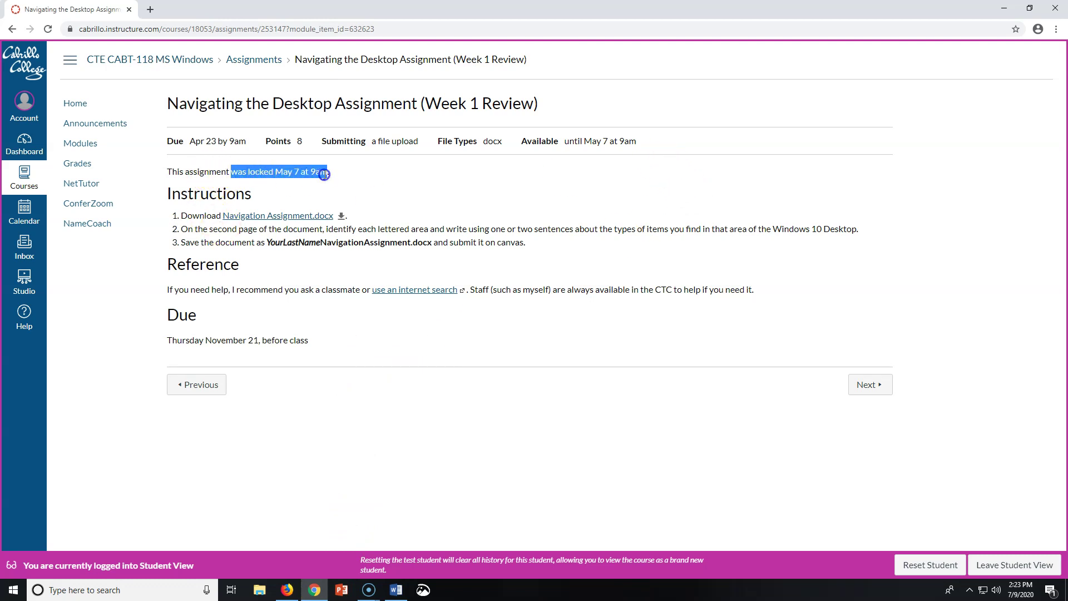
pyautogui.click(324, 174)
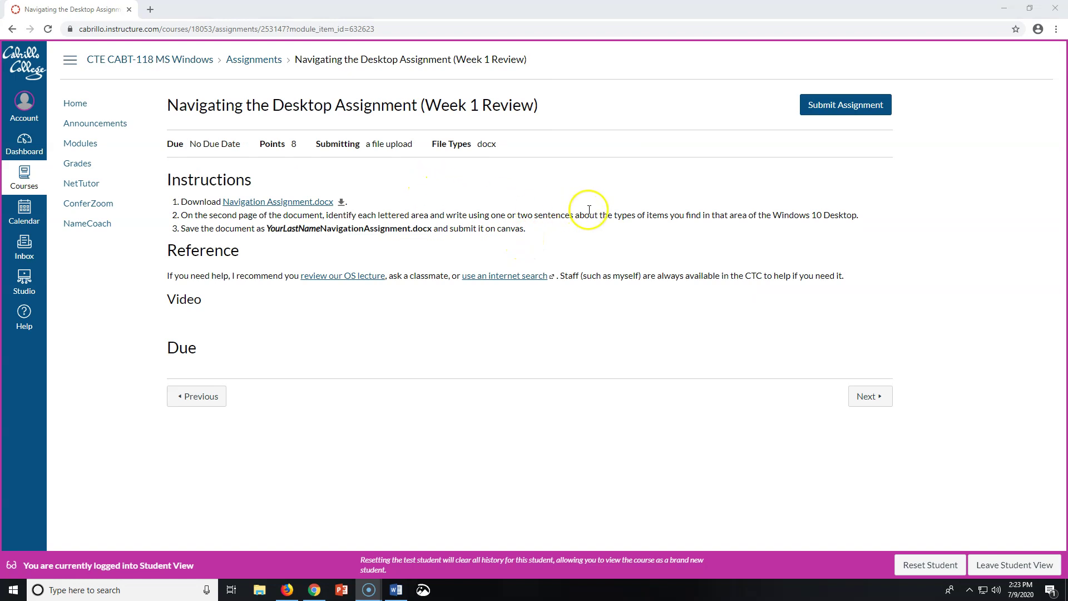
pyautogui.click(835, 110)
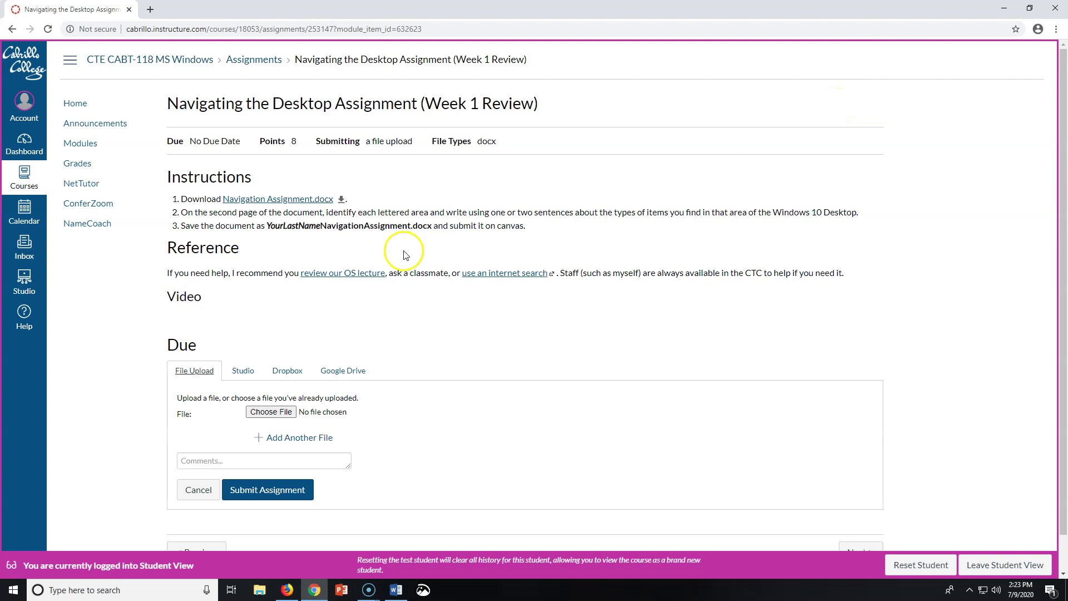
# Attach the last-name NavigationAssignment Word document from the Desktop and submit the assignment
pyautogui.click(282, 413)
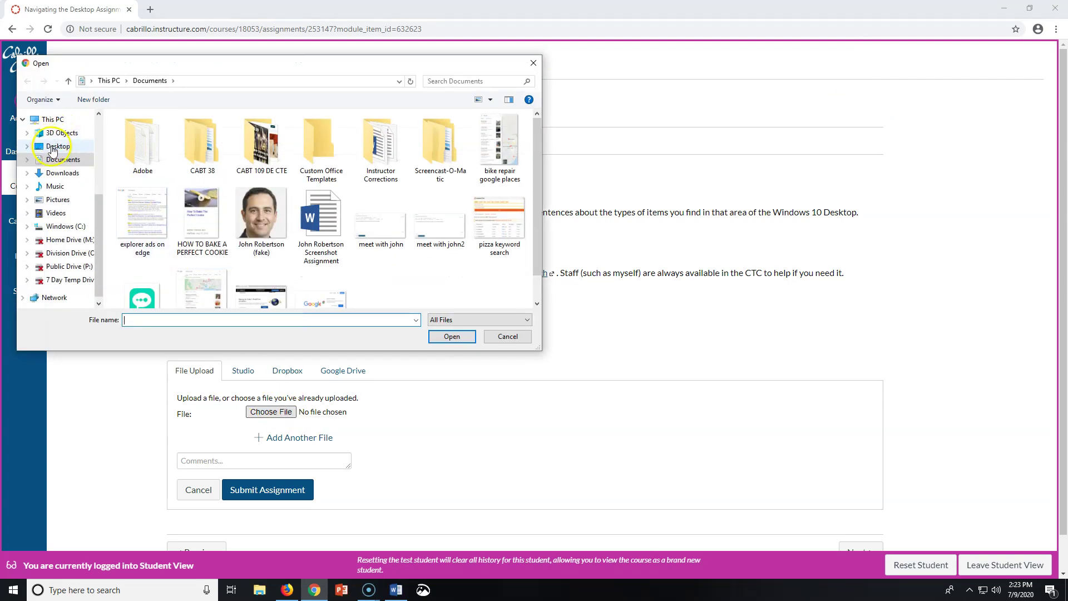
pyautogui.click(54, 147)
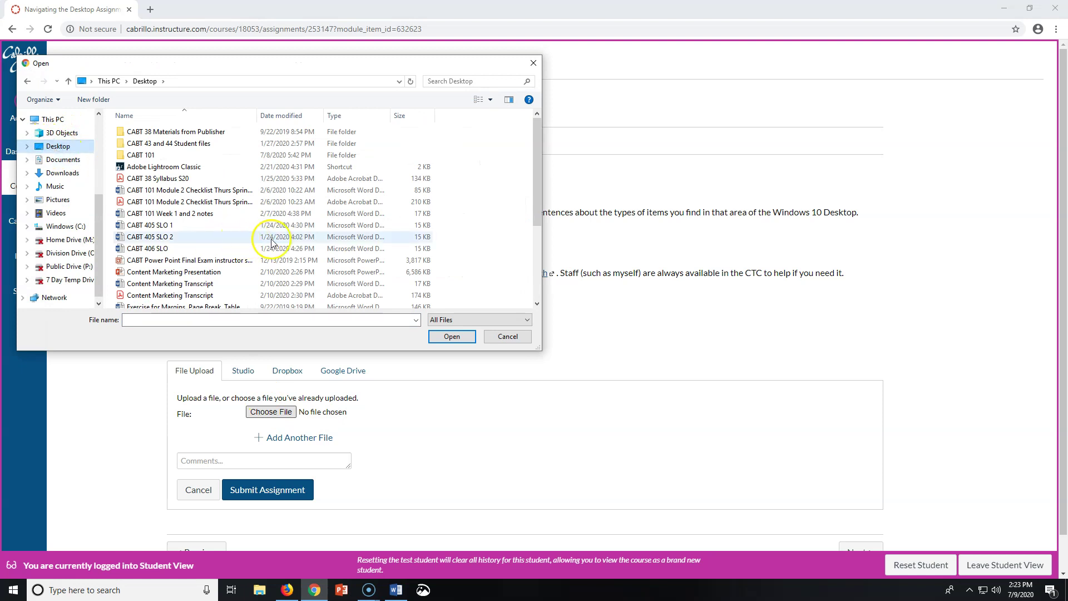
pyautogui.scroll(-2, 273, 242)
pyautogui.click(233, 267)
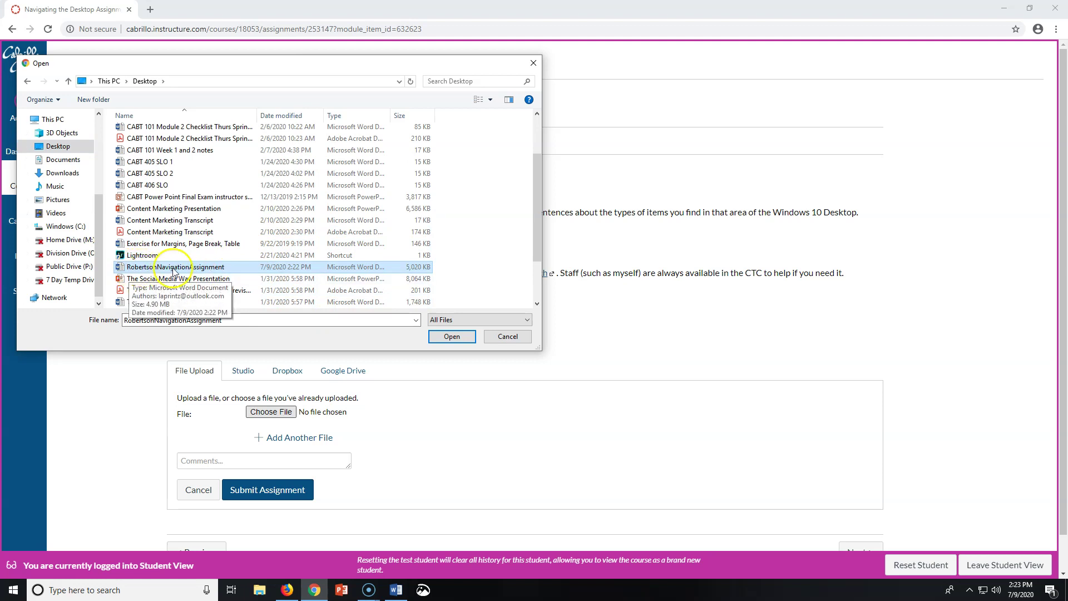
pyautogui.click(452, 337)
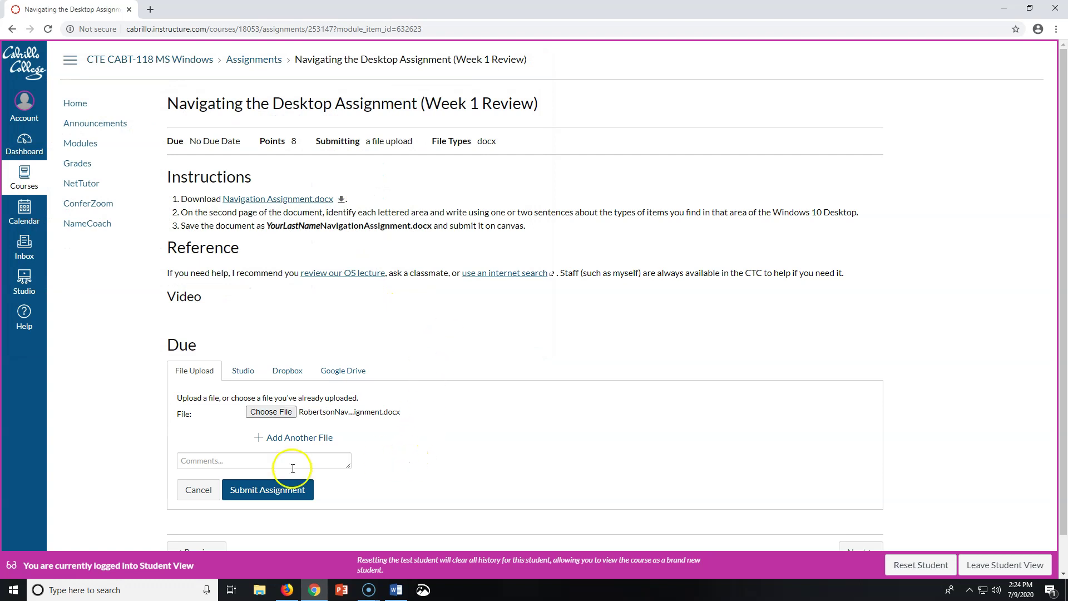
pyautogui.click(255, 488)
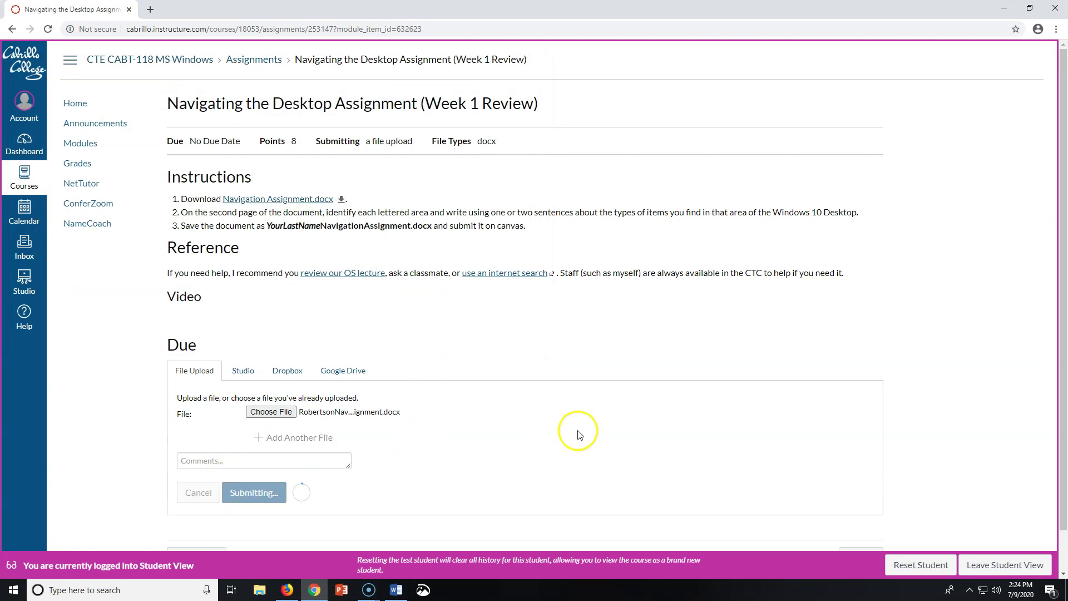